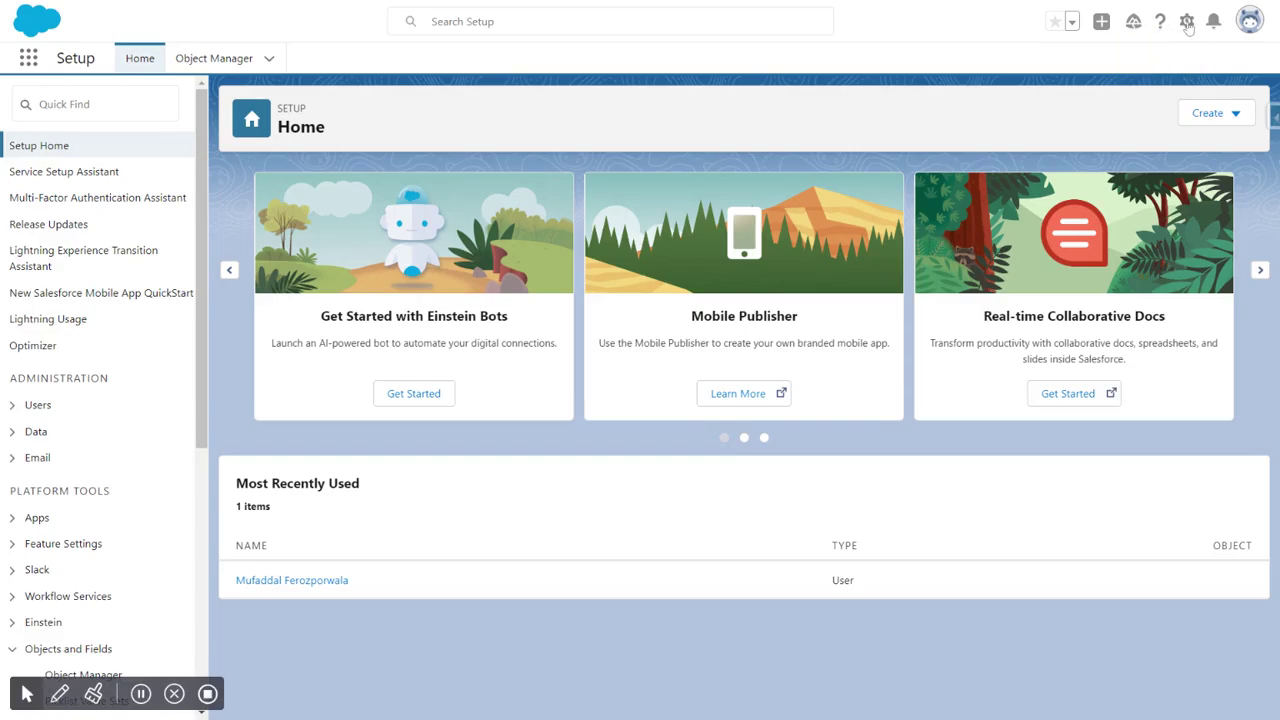
click(1187, 22)
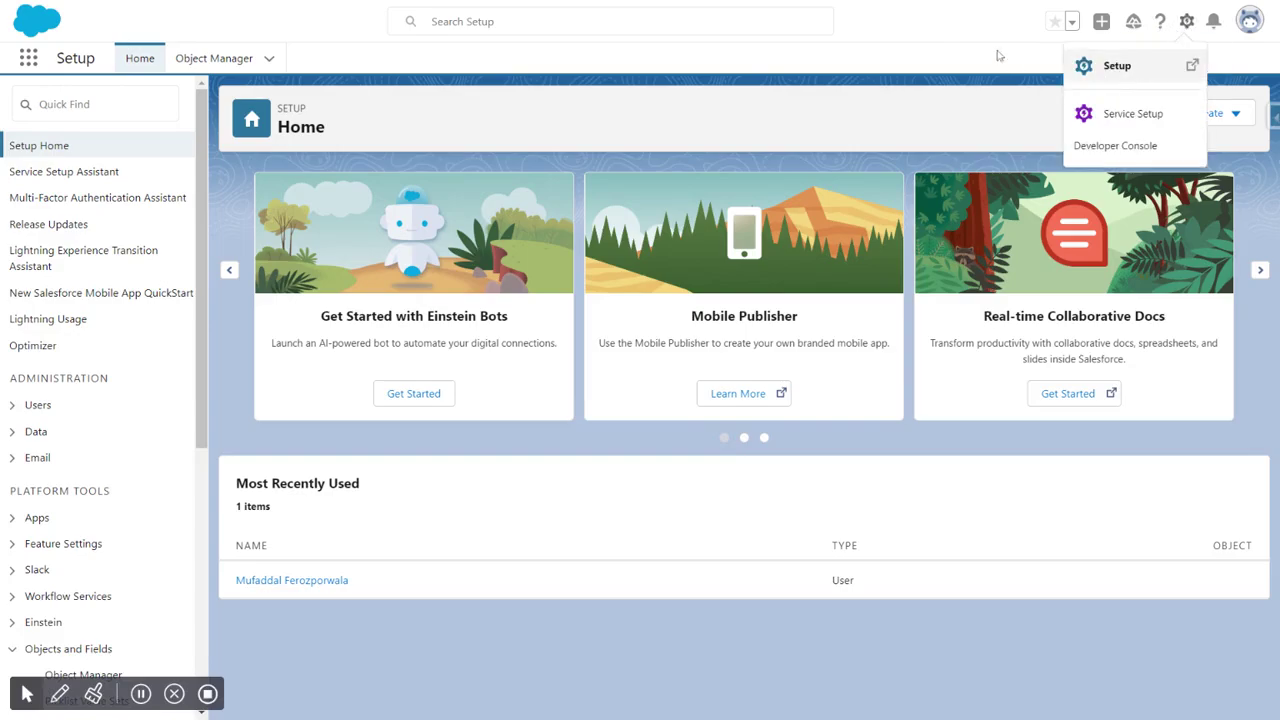
click(650, 90)
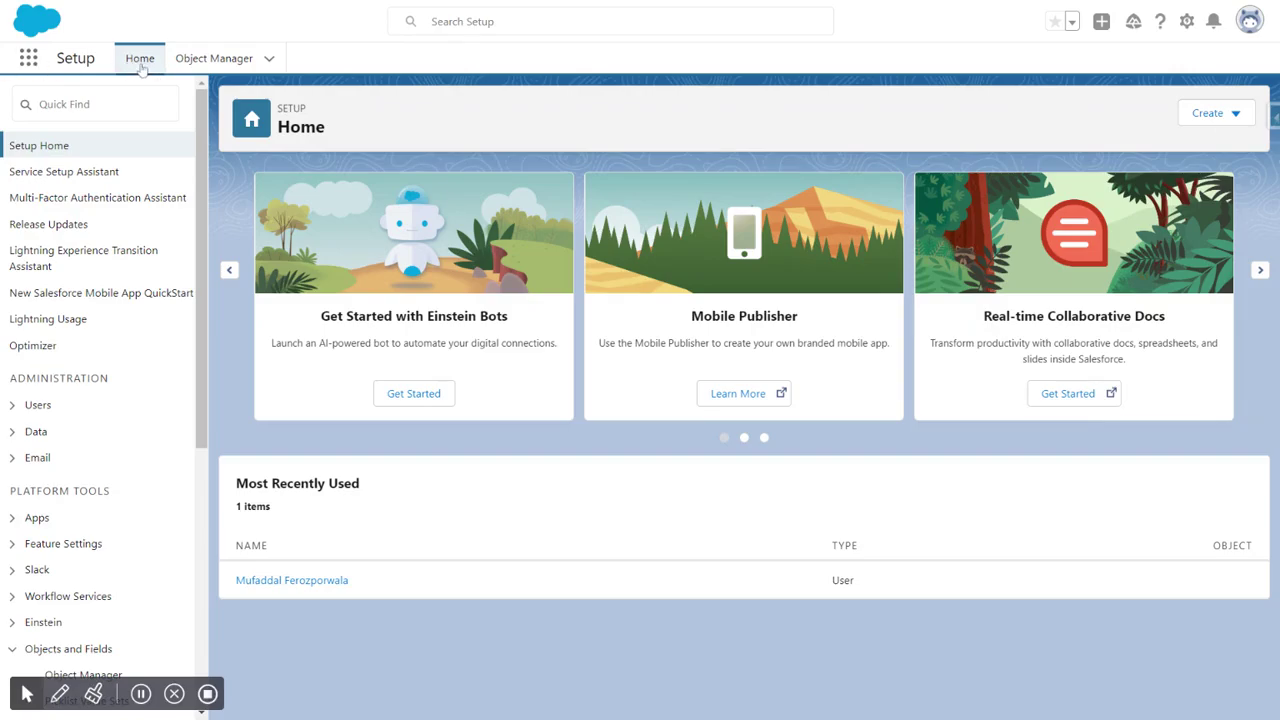
click(1215, 120)
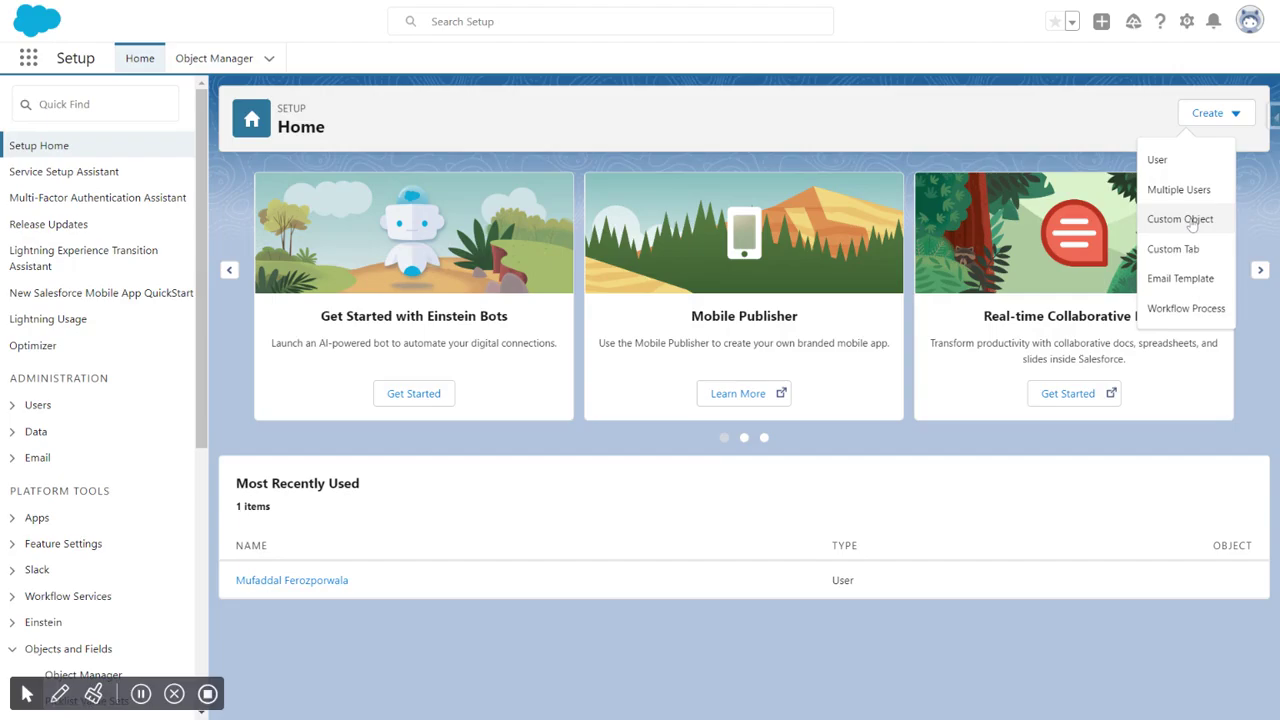
click(365, 135)
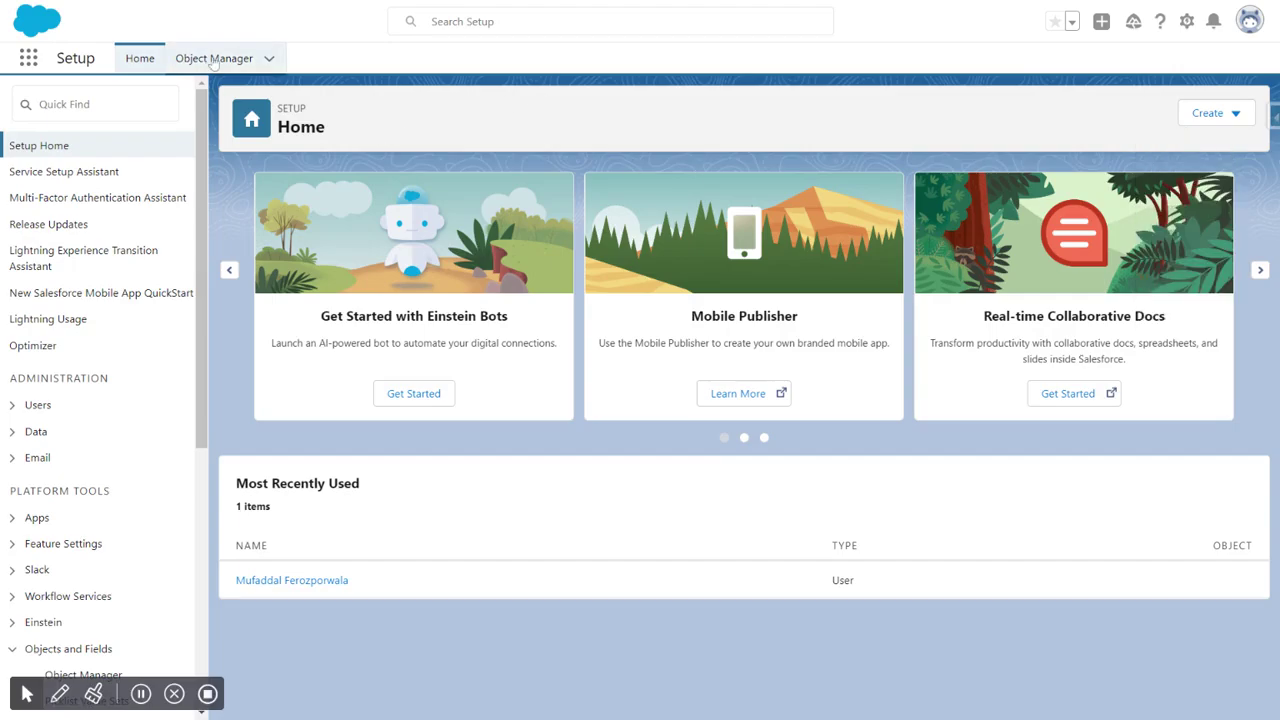
Step: Start creating a new custom object from the Object Manager
click(214, 60)
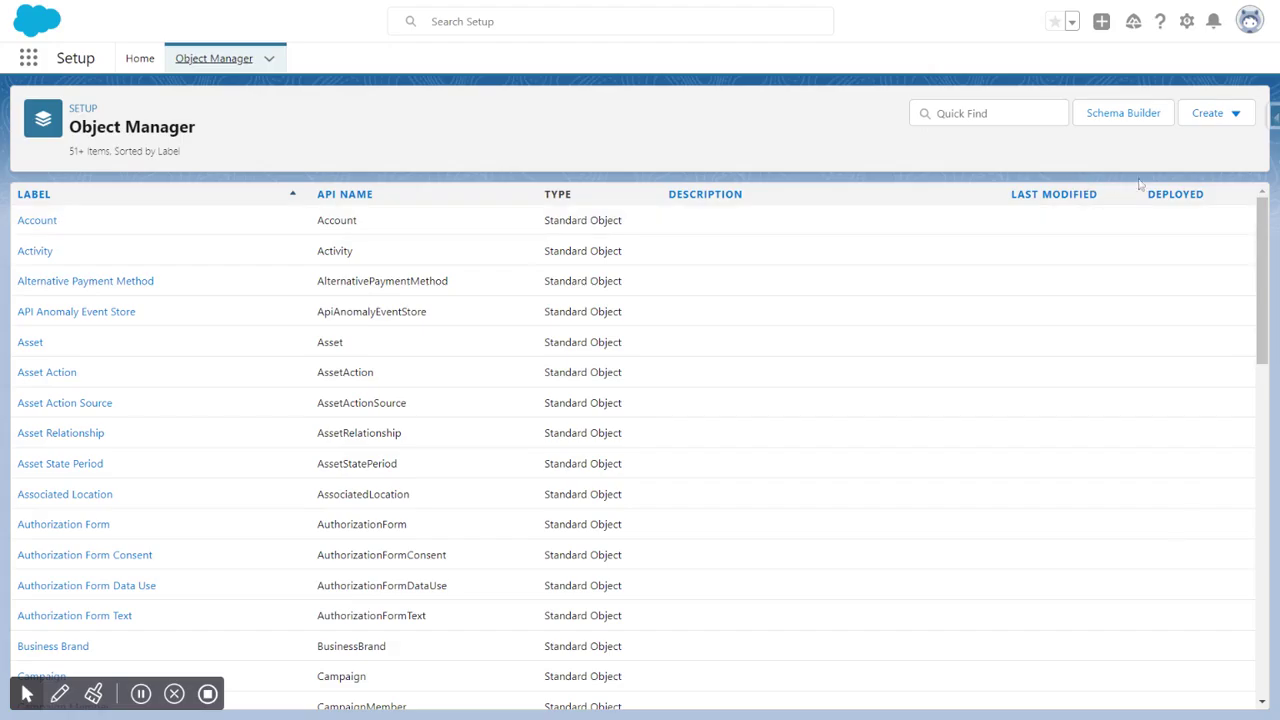
click(1218, 118)
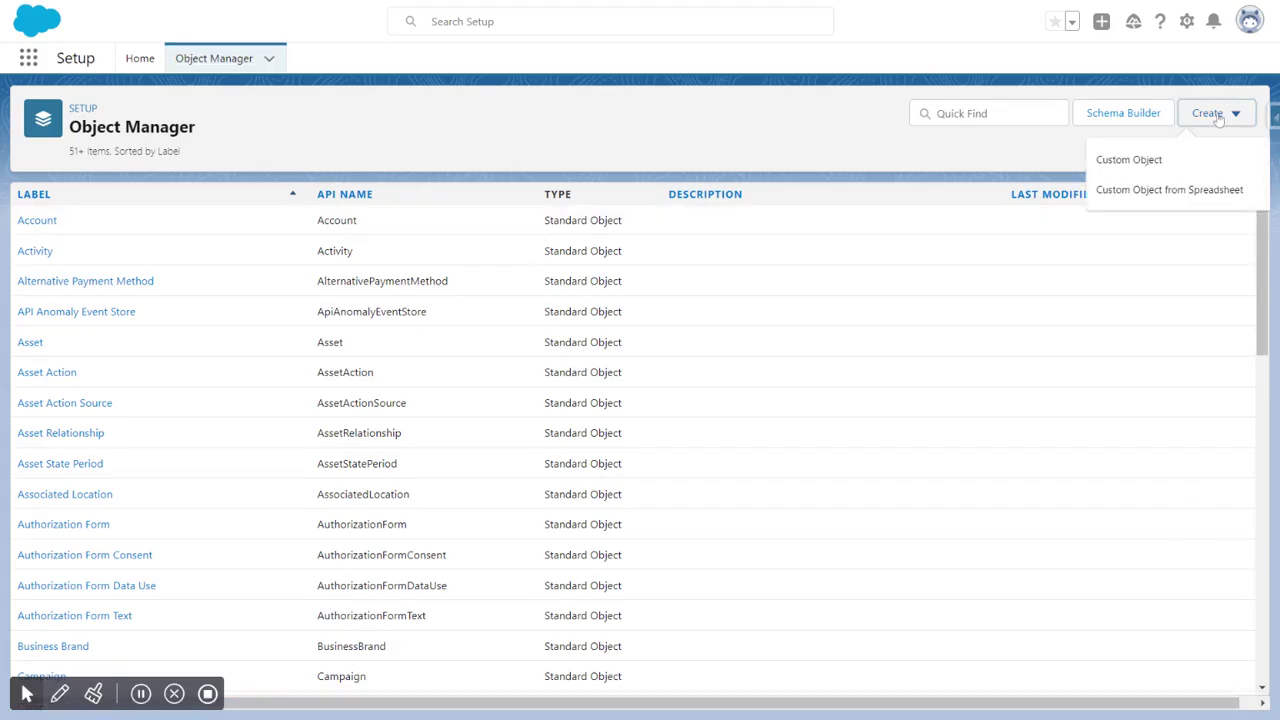
click(1172, 170)
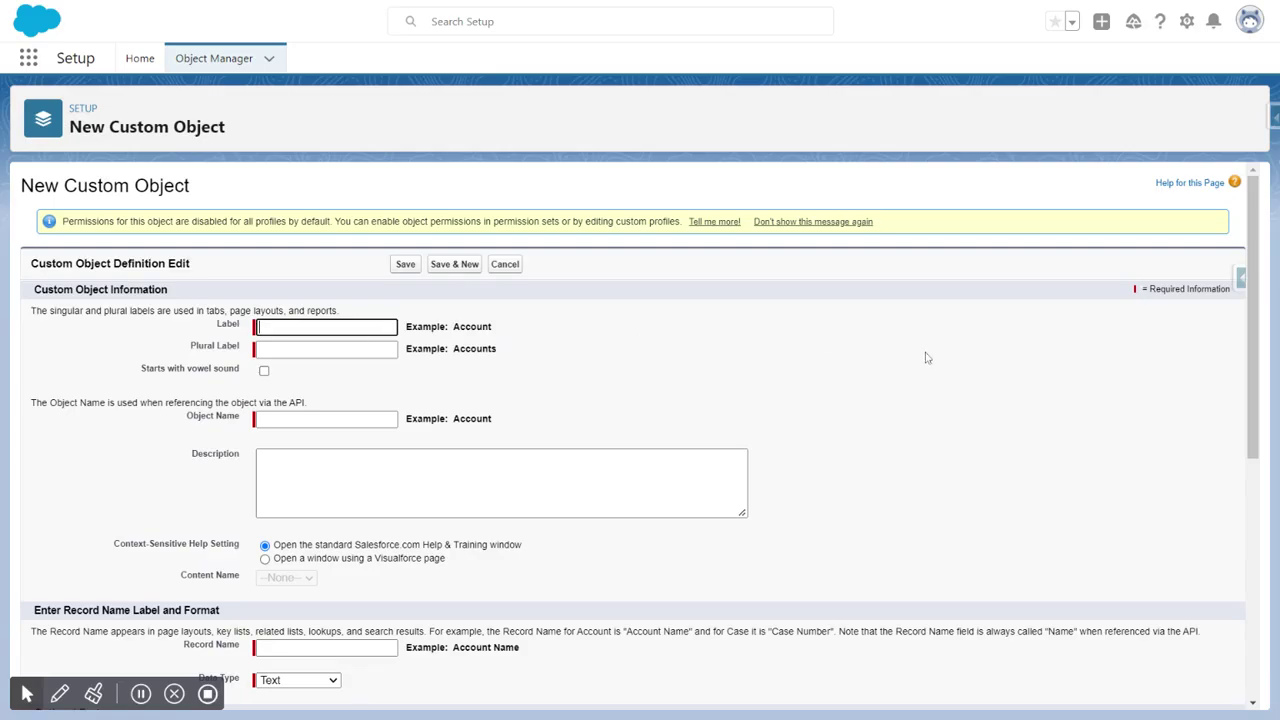
Step: Set the custom object's label to Supplier and its plural label to Suppliers
text(Supplier)
click(326, 348)
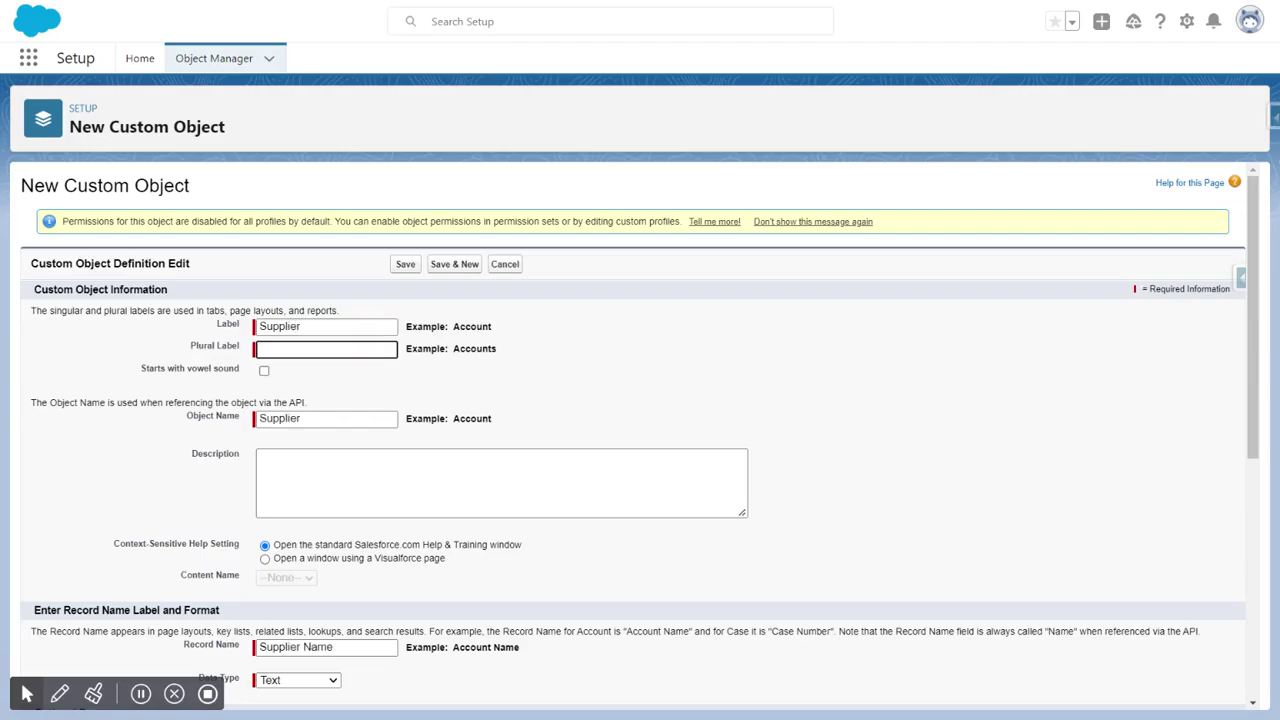
text(Suppliers)
Step: Enter "An object to store Supplier information" as the custom object's description
scroll(855, 371, down, 1)
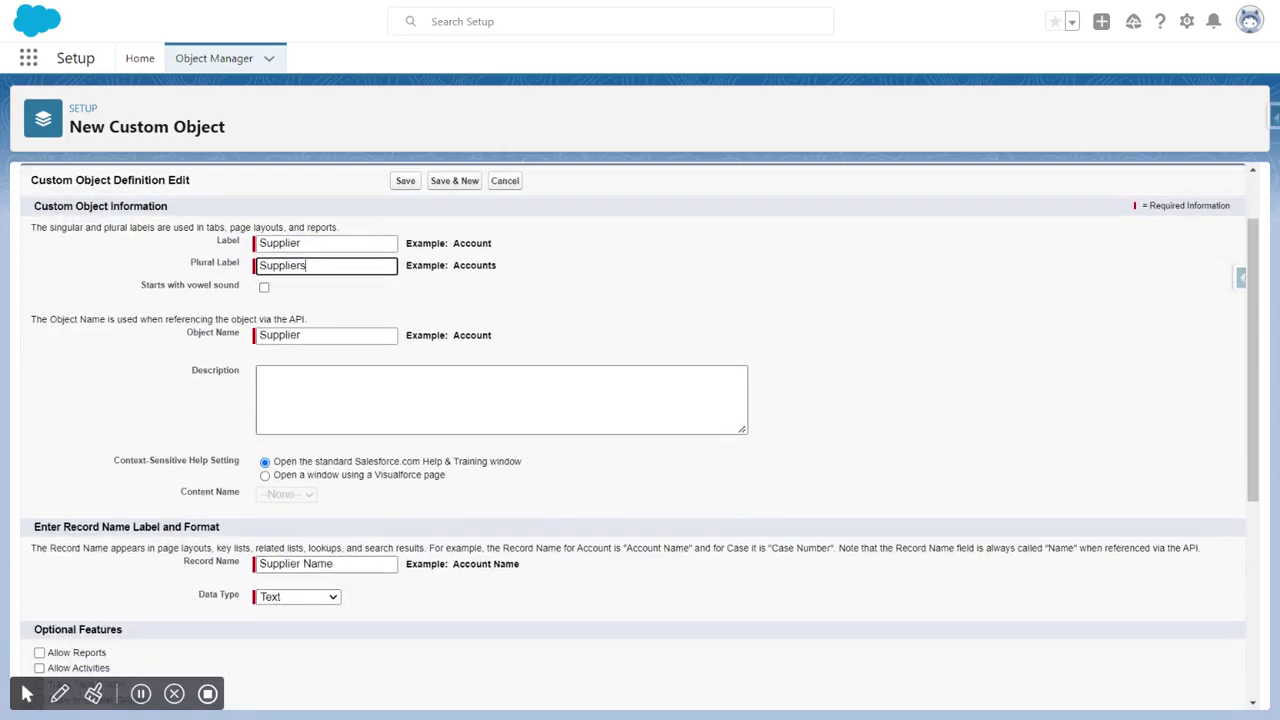
click(215, 371)
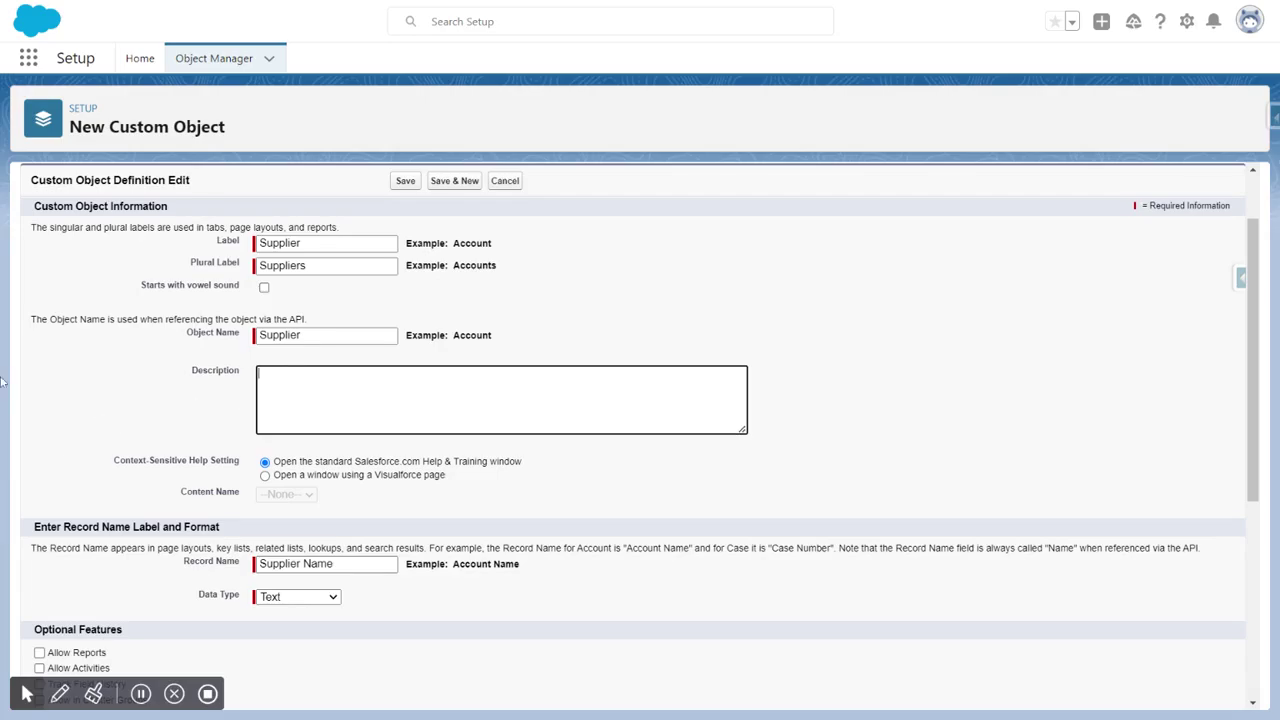
text(Anot)
key(BackSpace)
key(BackSpace)
text(object f)
text(o store Supplier information)
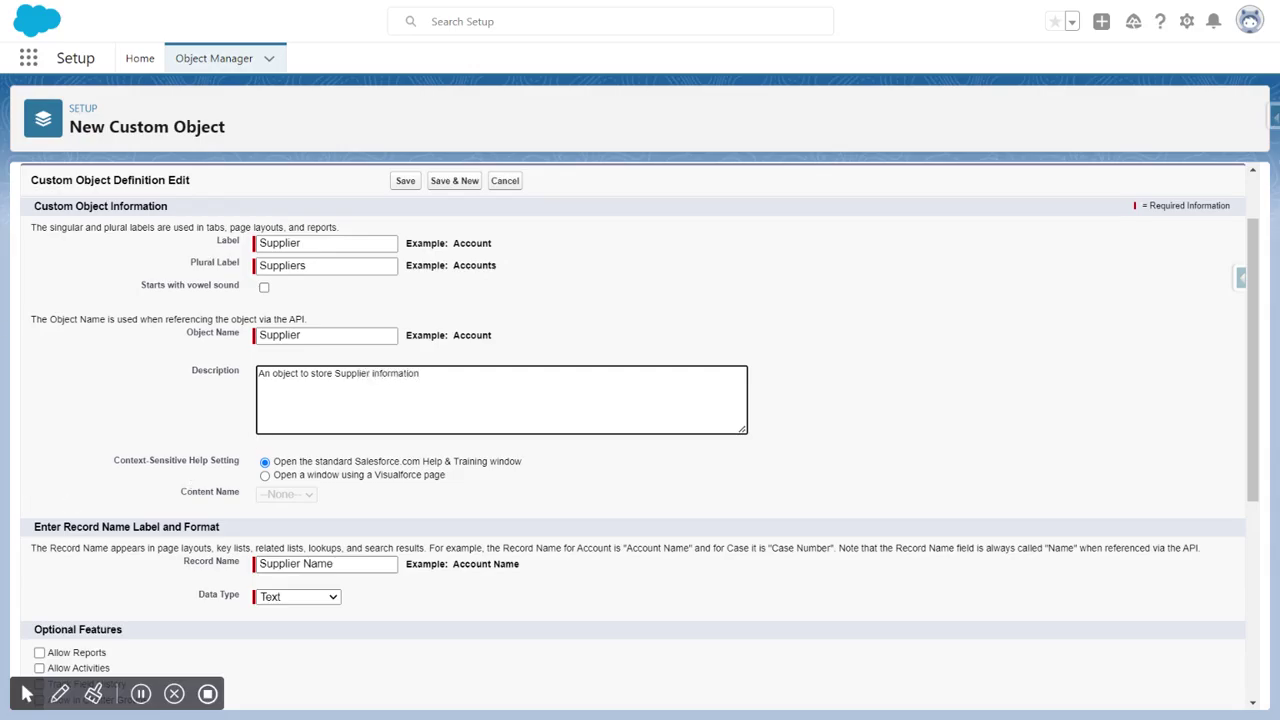
Step: Examine the context-sensitive help setting, the record name and the available data types for the new object
scroll(90, 424, down, 1)
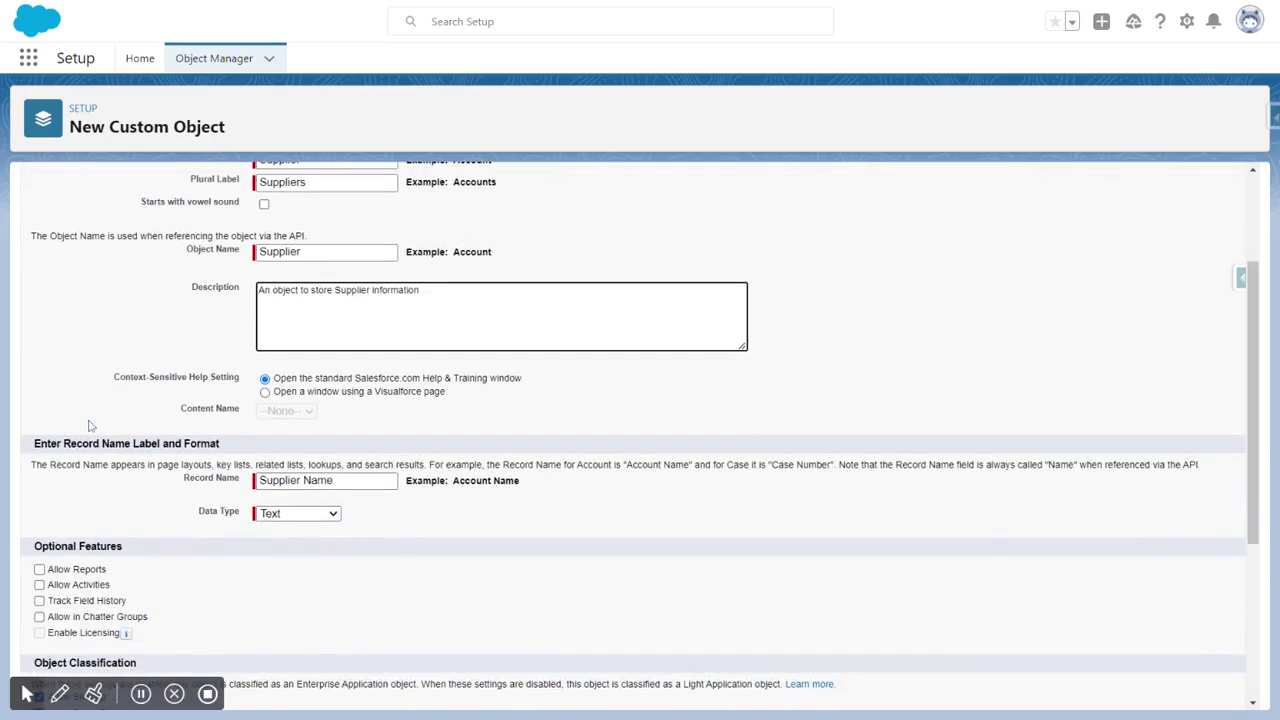
click(69, 368)
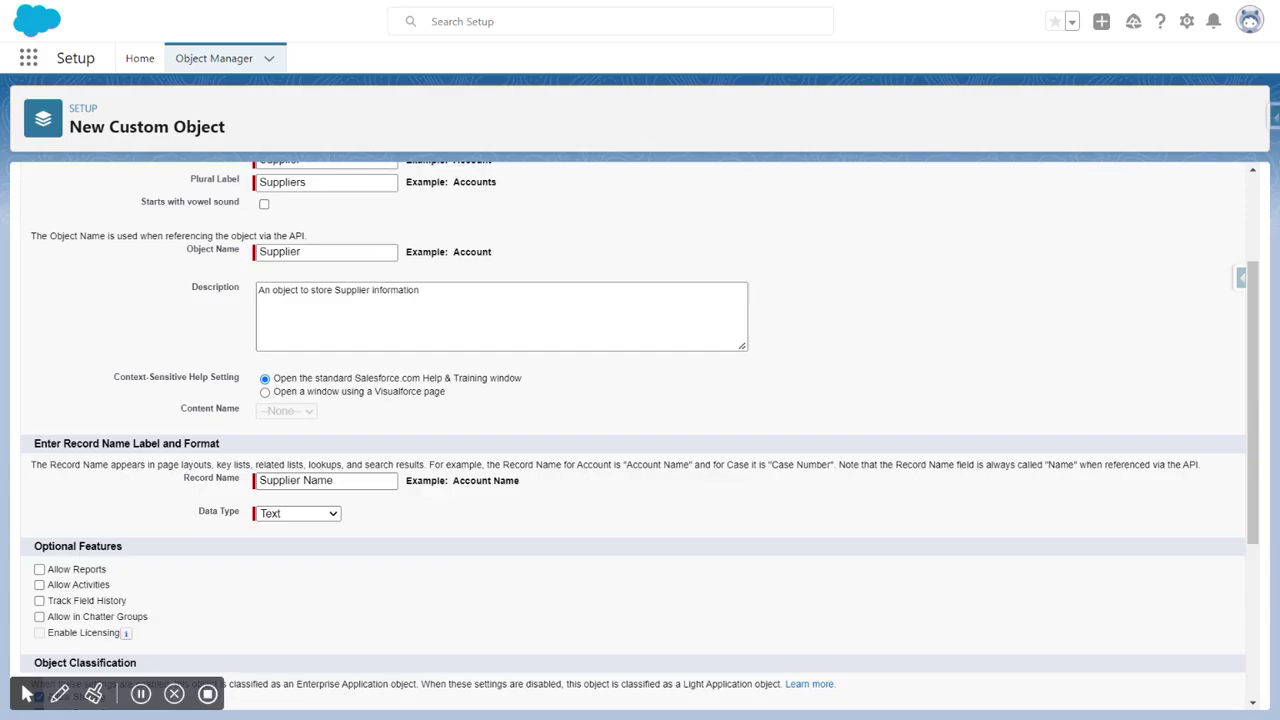
scroll(47, 399, down, 1)
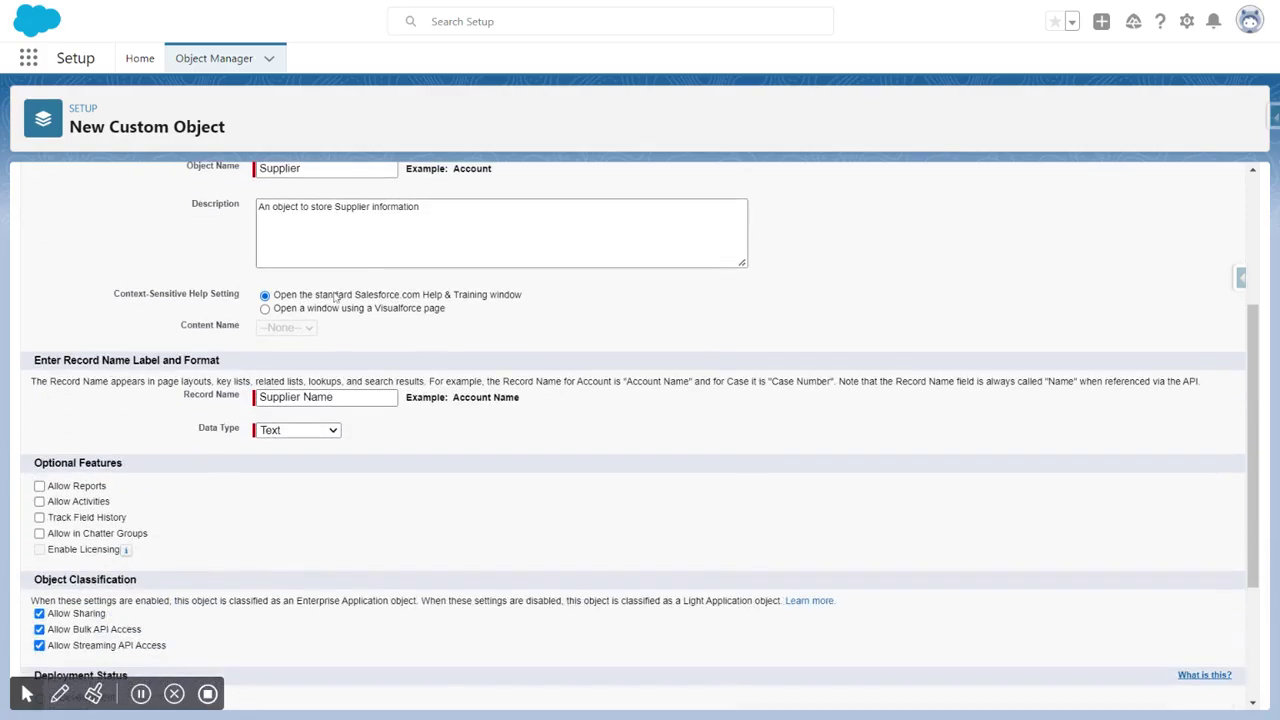
scroll(615, 459, down, 1)
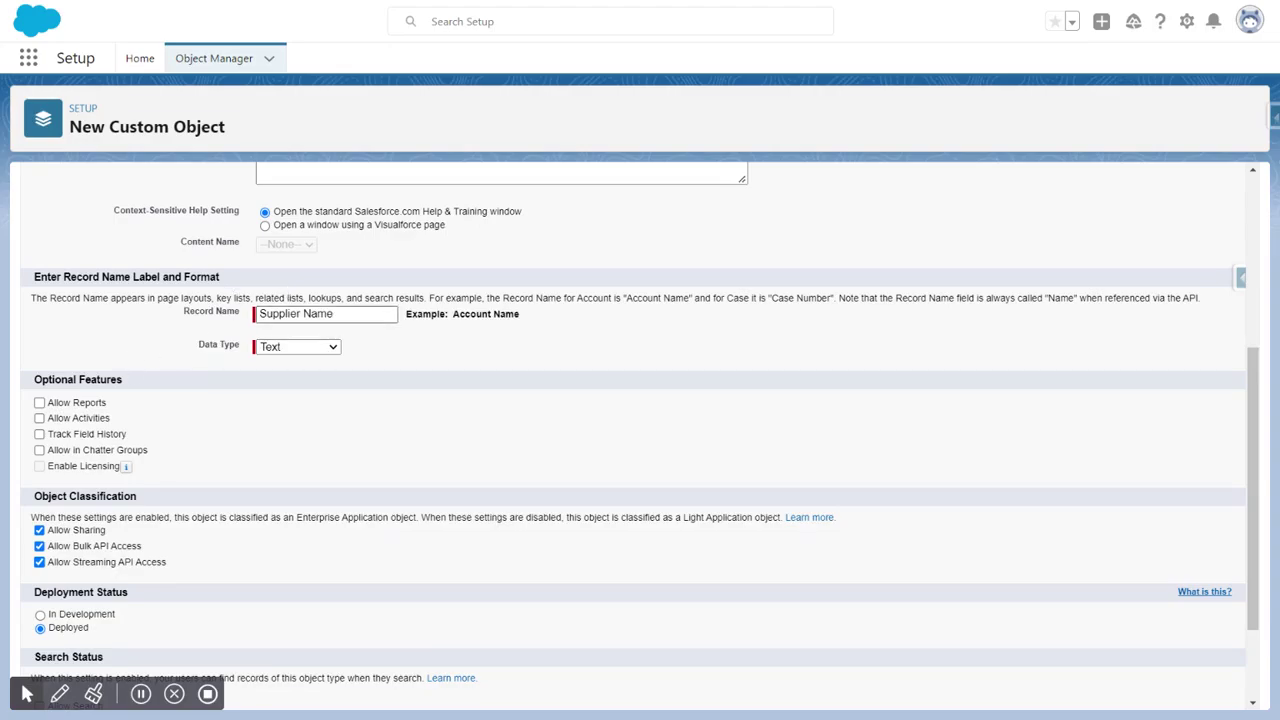
click(327, 314)
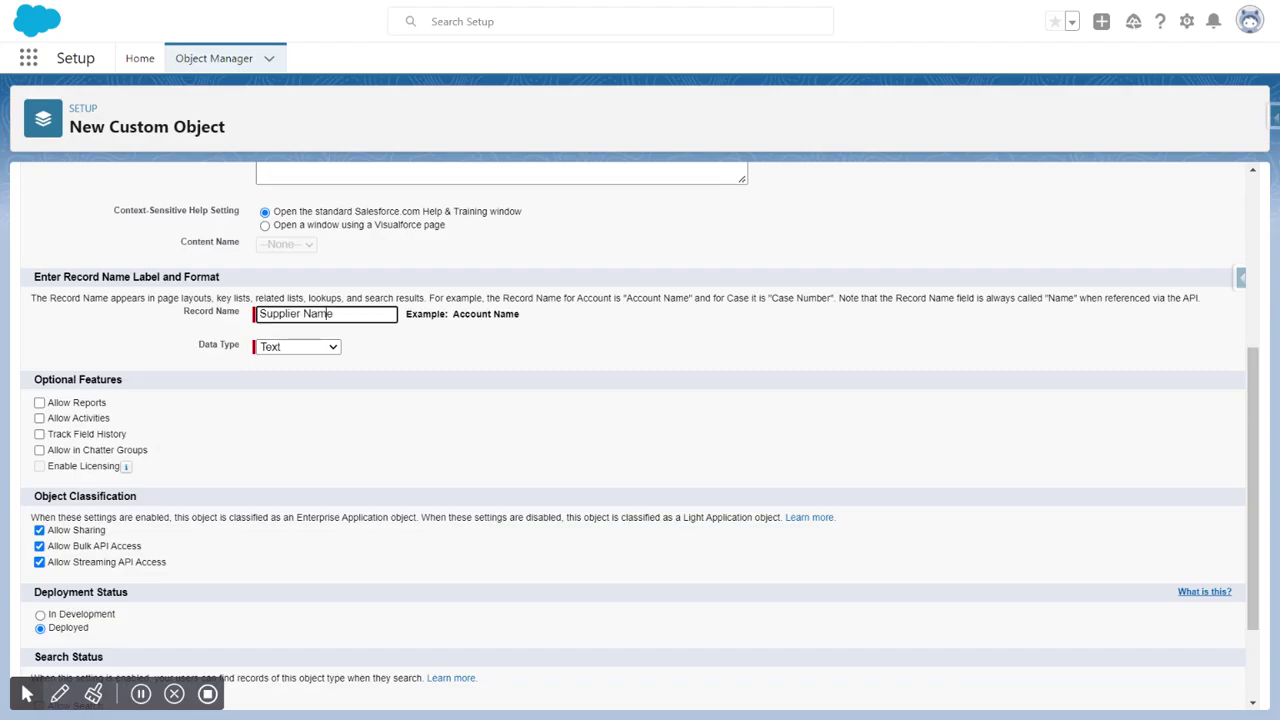
click(141, 331)
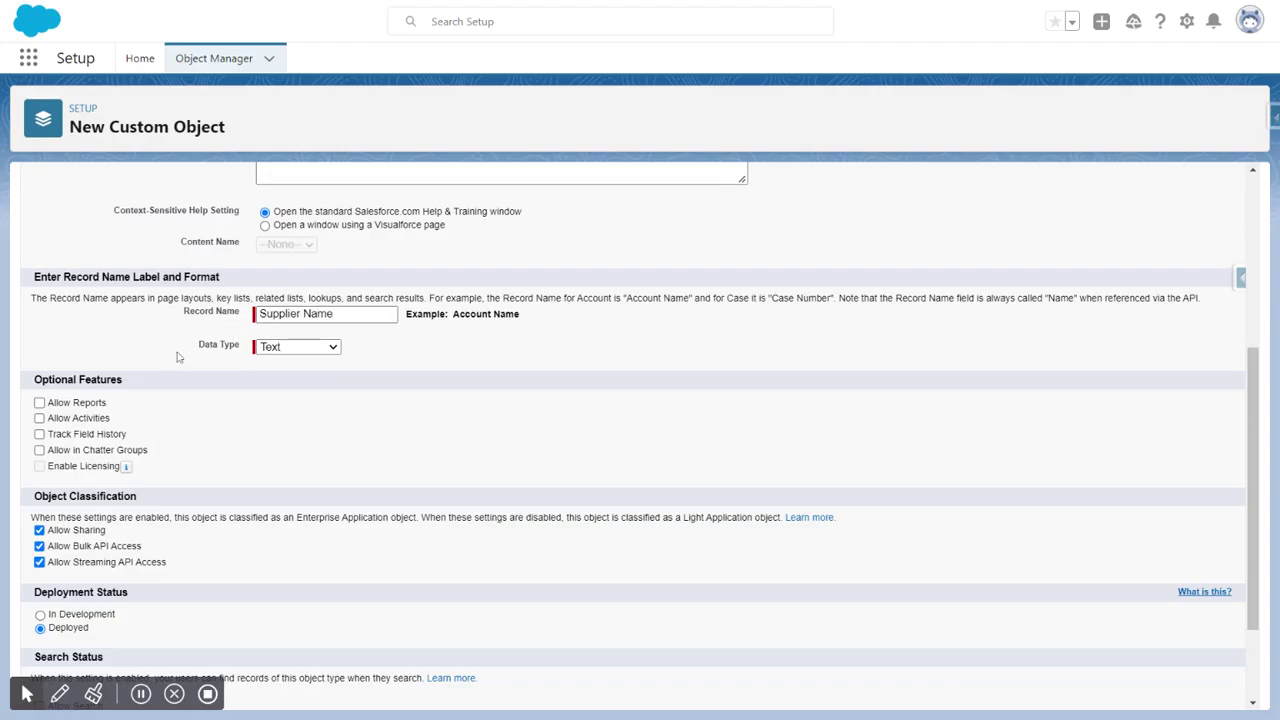
click(278, 358)
click(406, 360)
scroll(122, 360, down, 1)
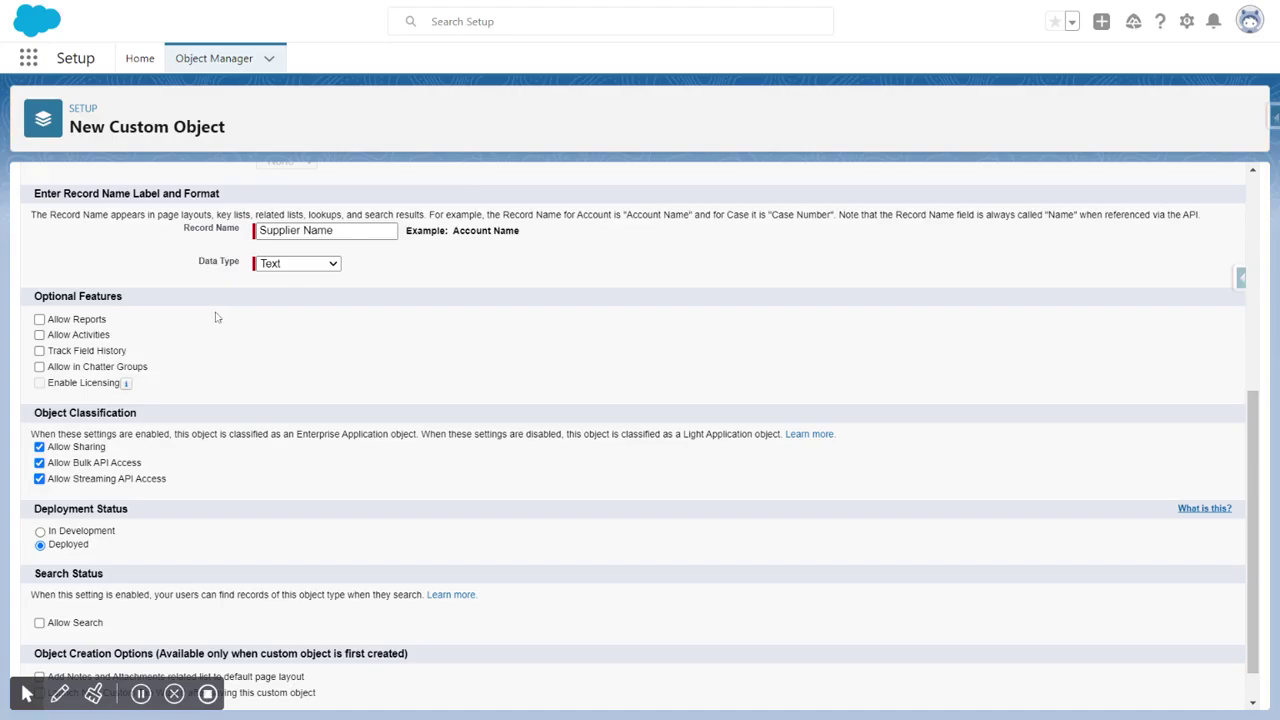
Step: Enable Allow Reports, Allow Activities, Track Field History, Allow in Chatter Groups and Allow Search, and save the custom object
scroll(216, 317, down, 1)
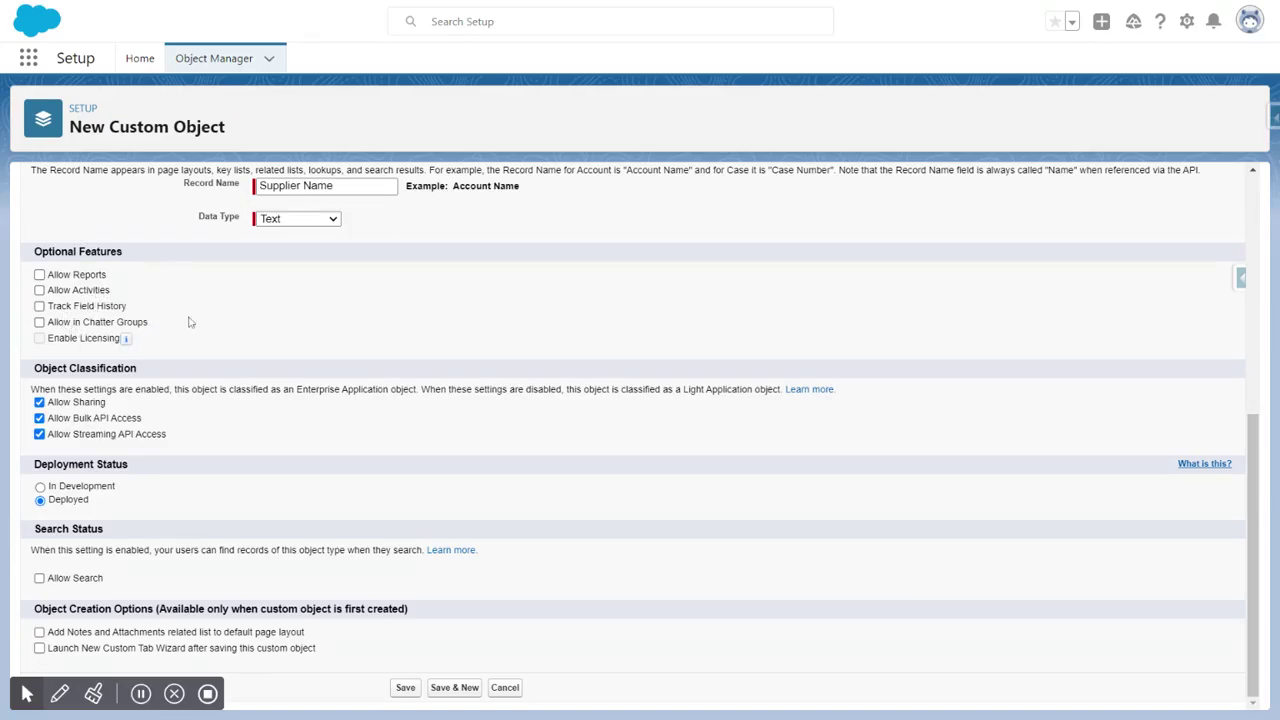
click(39, 275)
click(39, 290)
click(39, 306)
click(39, 322)
click(39, 578)
click(405, 690)
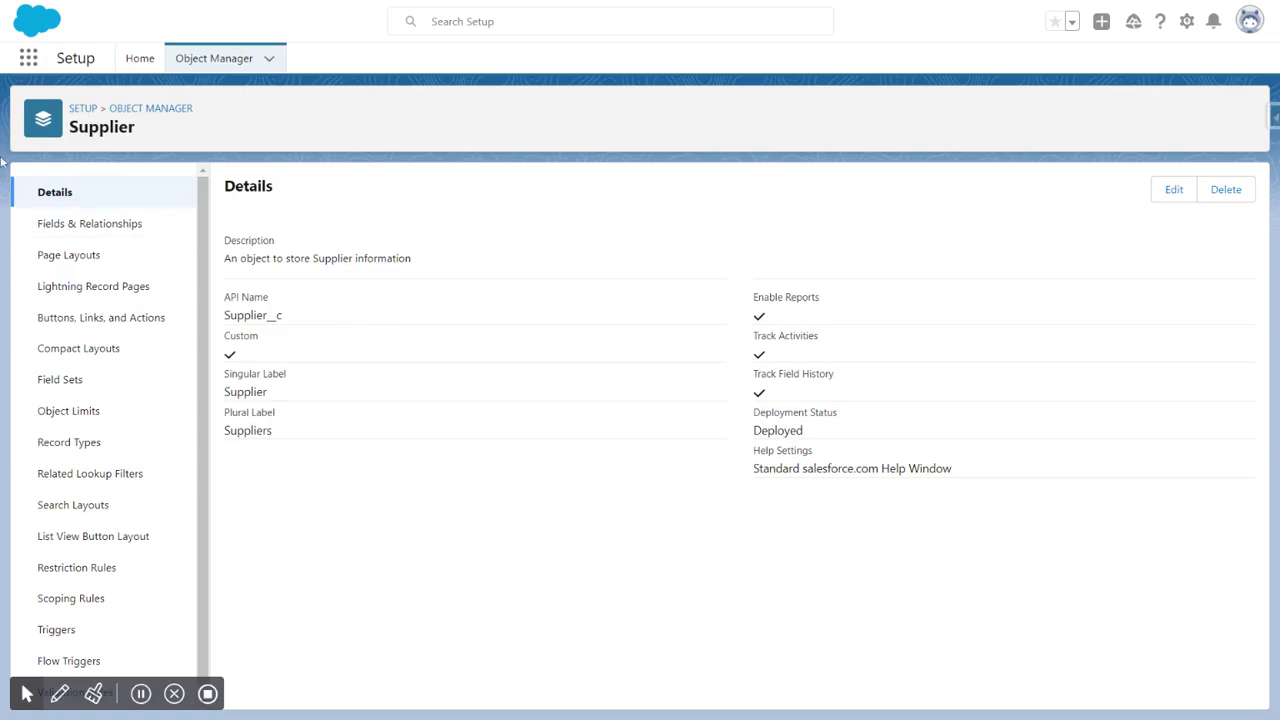
Step: View the Supplier object's fields and relationships, and search the App Launcher for "supp"
click(110, 226)
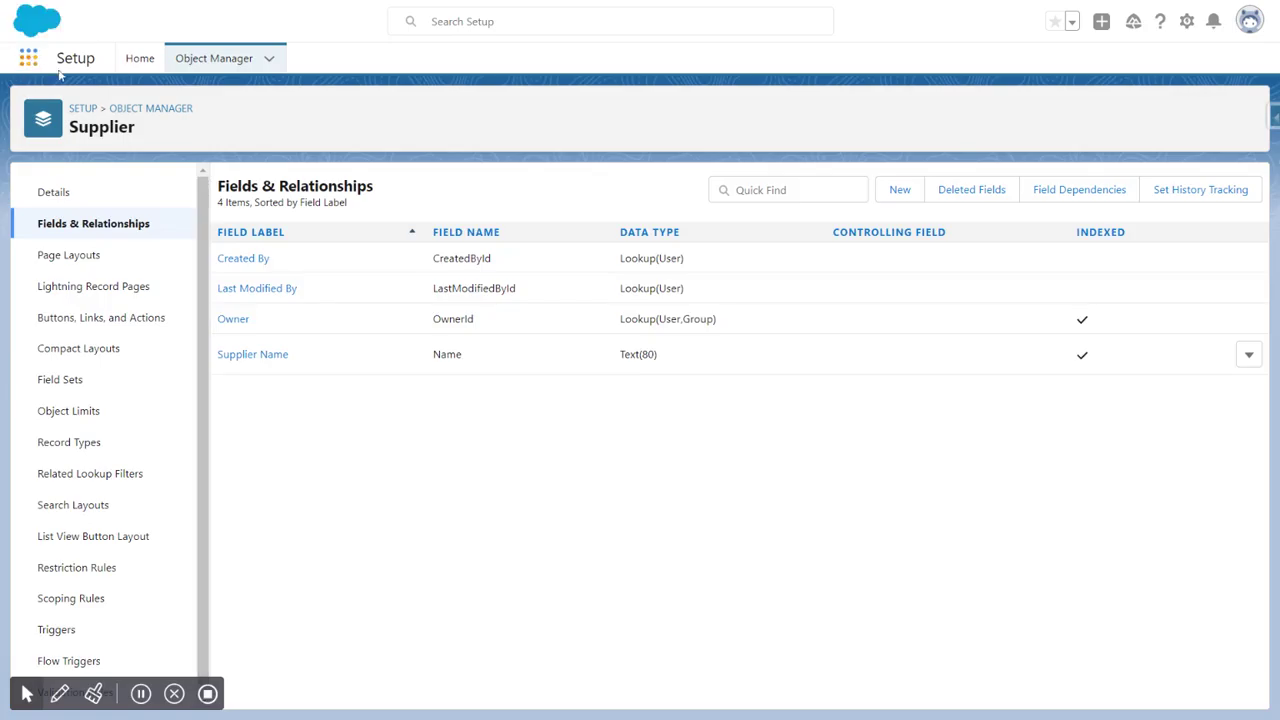
click(28, 58)
text(s)
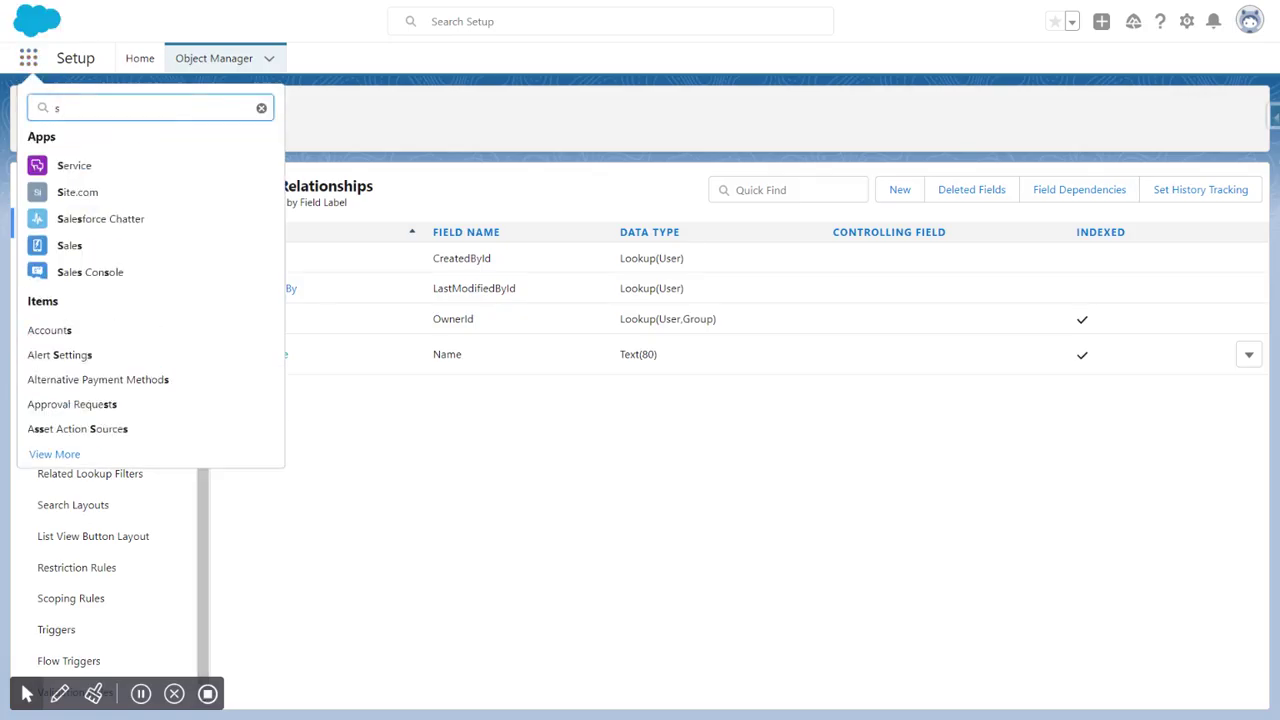
text(upp)
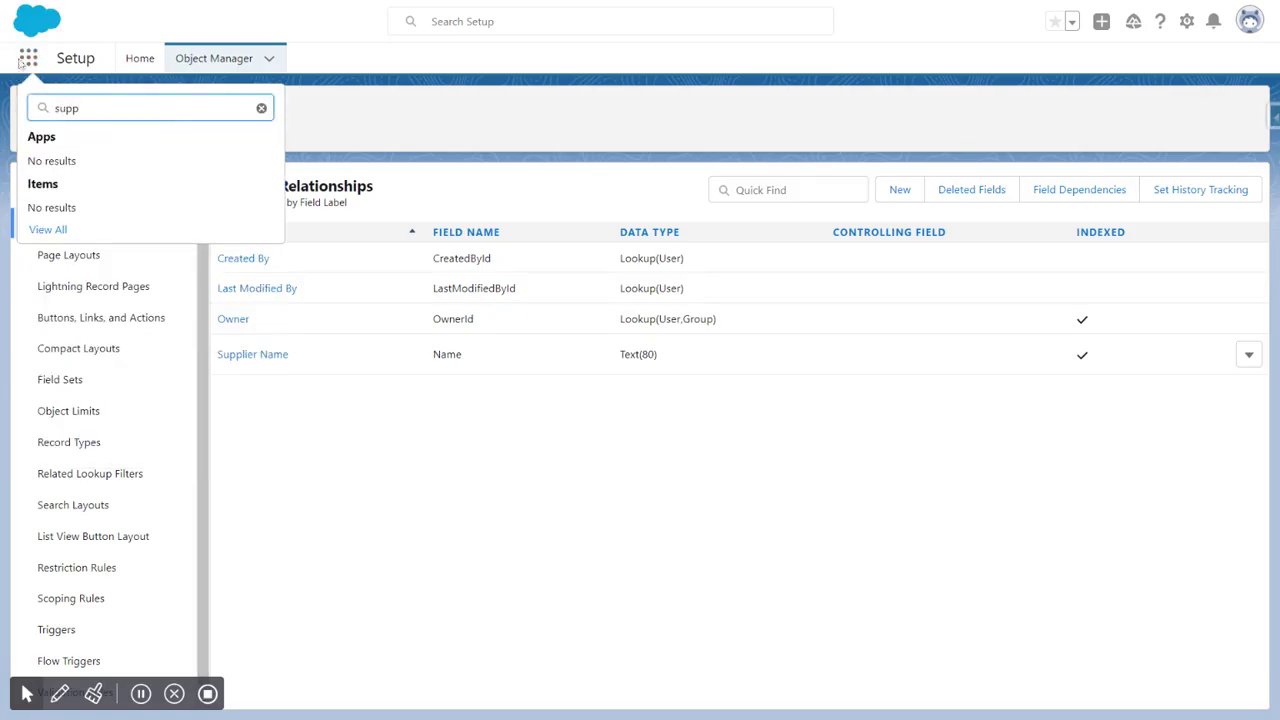